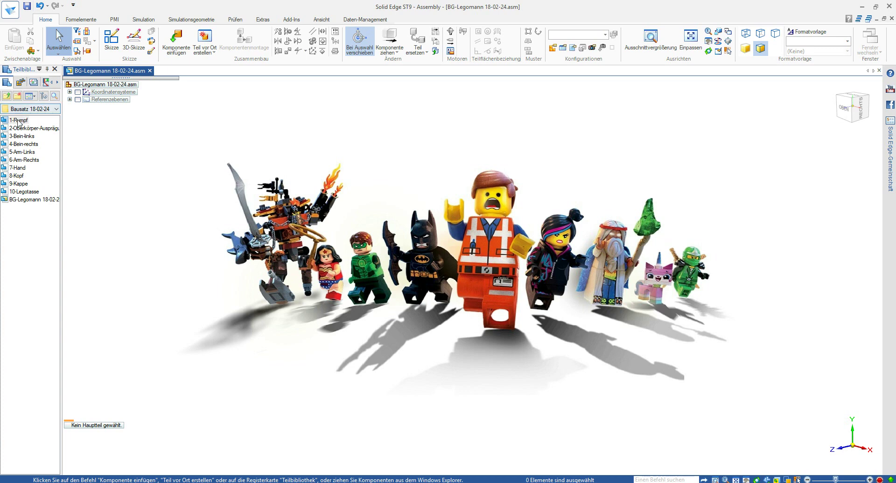
Insert 1-Rumpf and seat the torso on it with three mates, one at 0.00 mm offset
left_click_drag(434, 236, 466, 243)
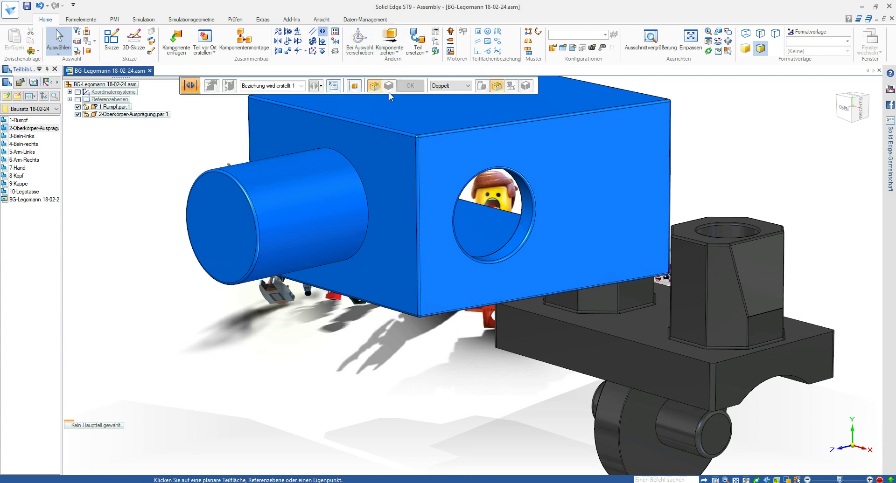
left_click(391, 110)
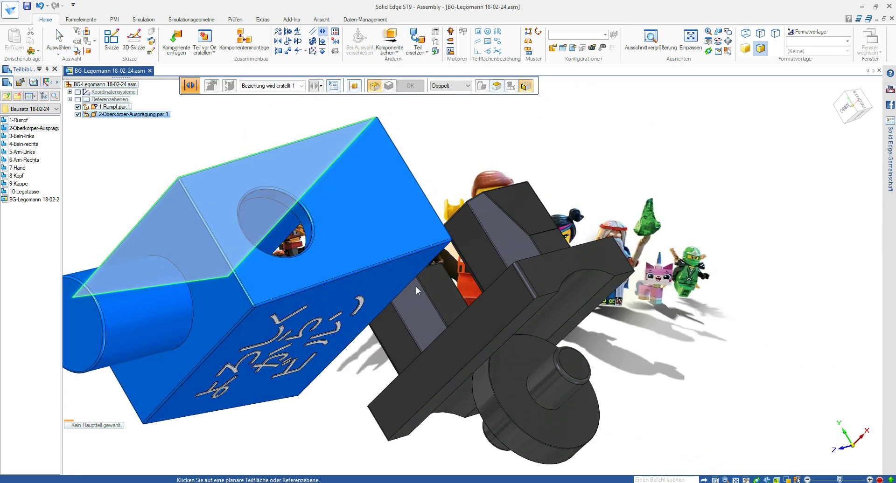
left_click(410, 278)
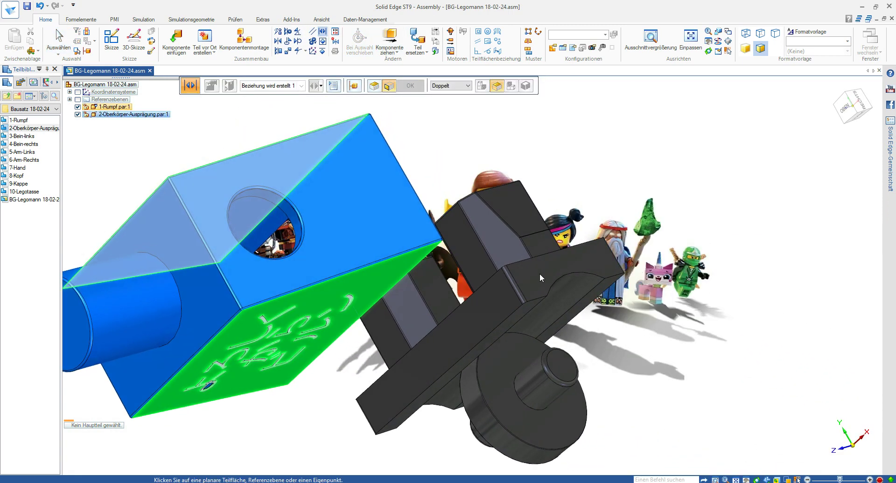
left_click(493, 305)
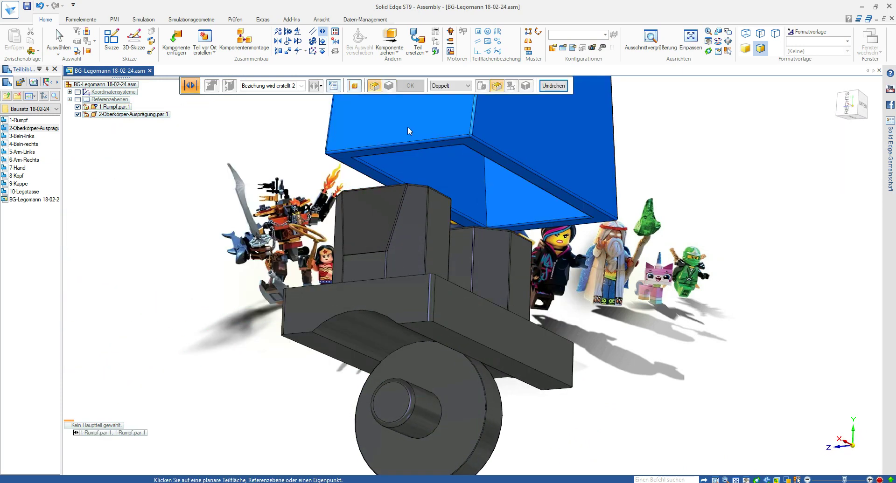
left_click(419, 129)
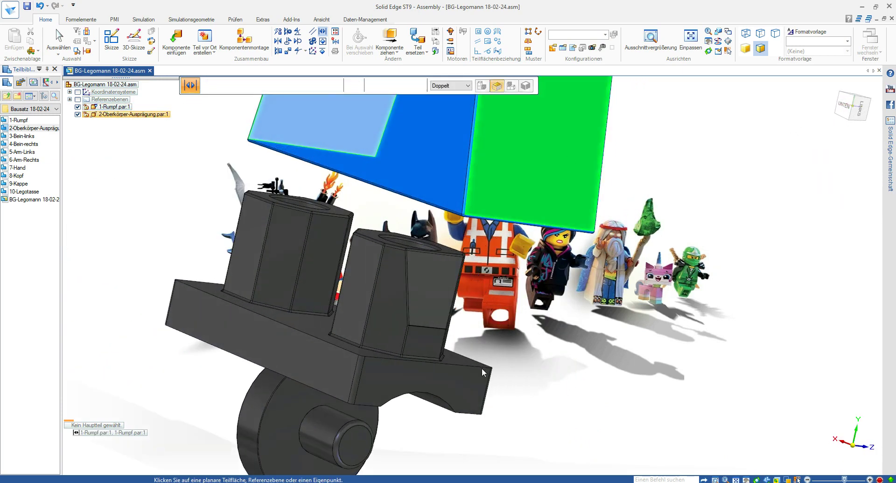
left_click(476, 382)
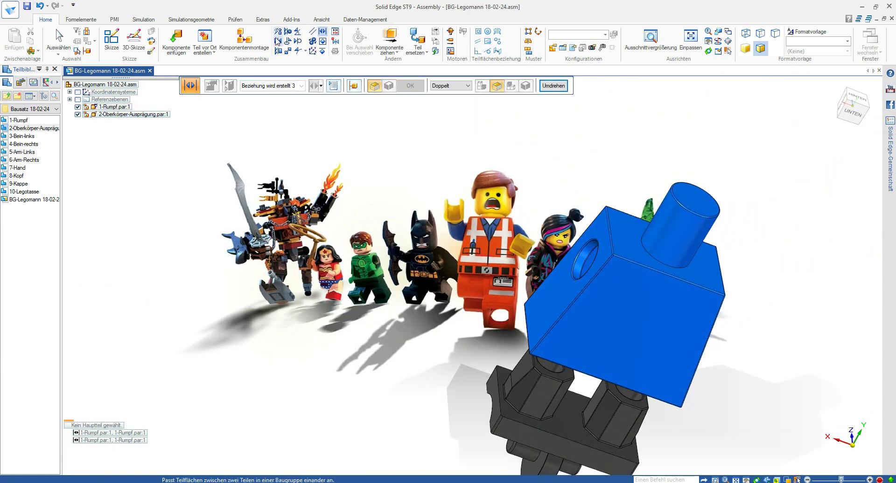
left_click(277, 41)
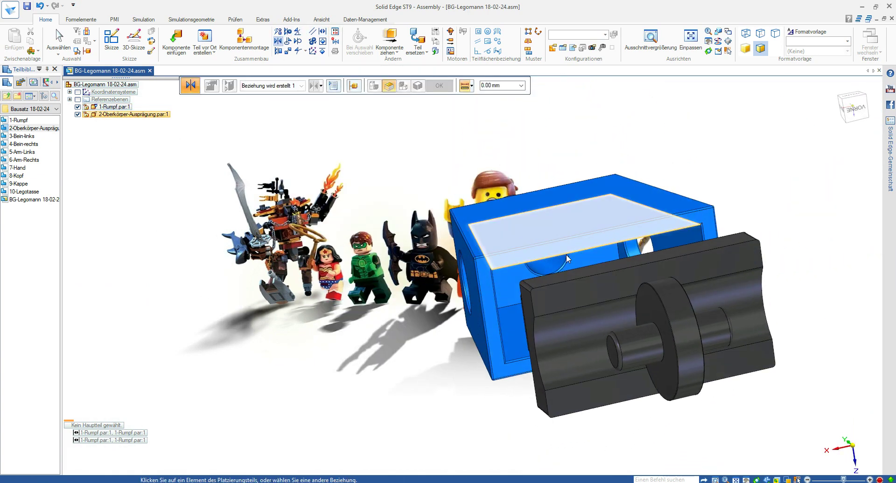
left_click(569, 249)
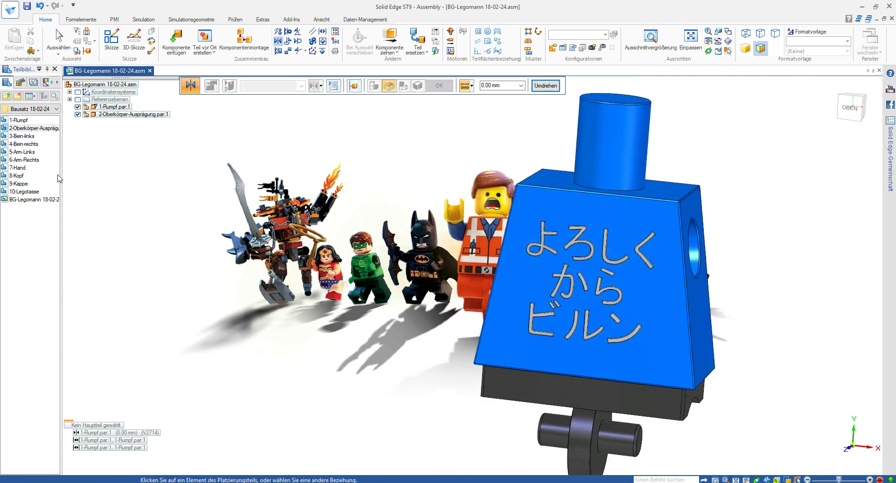
Insert 3-Bein-links, mate it to the hip and axially align its hole with the hip axle
left_click_drag(21, 136, 338, 268)
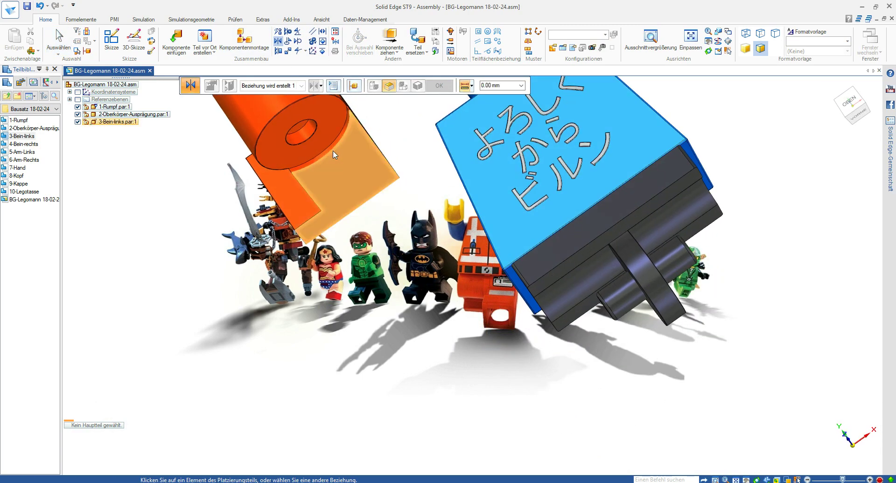
left_click(525, 312)
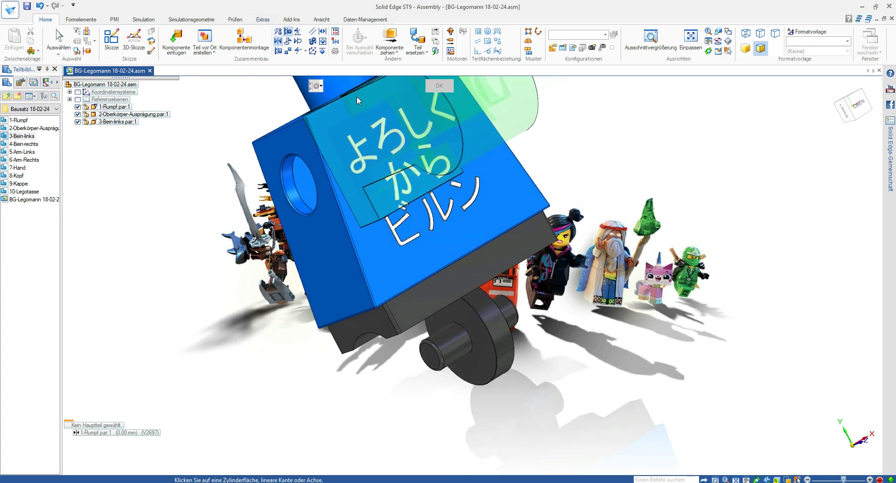
left_click(292, 134)
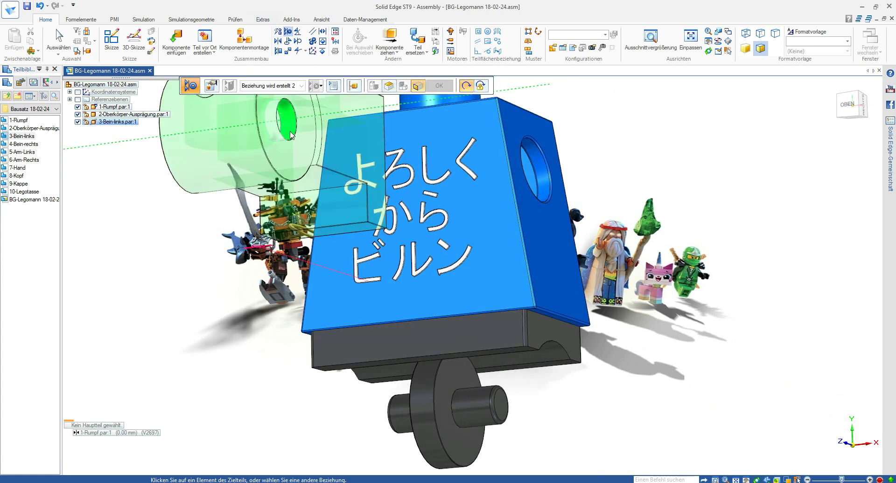
left_click(382, 422)
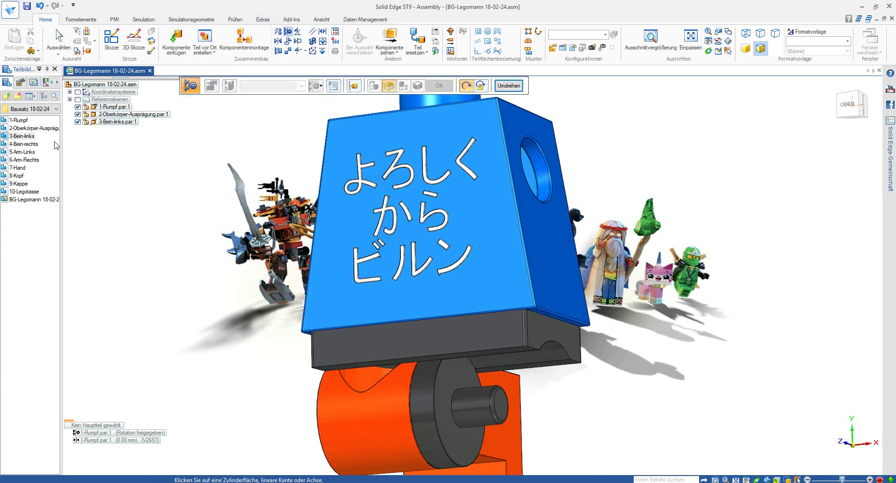
Insert 4-Bein-rechts, mate it to the body and axially align it onto the hip axle
left_click_drag(638, 209, 638, 210)
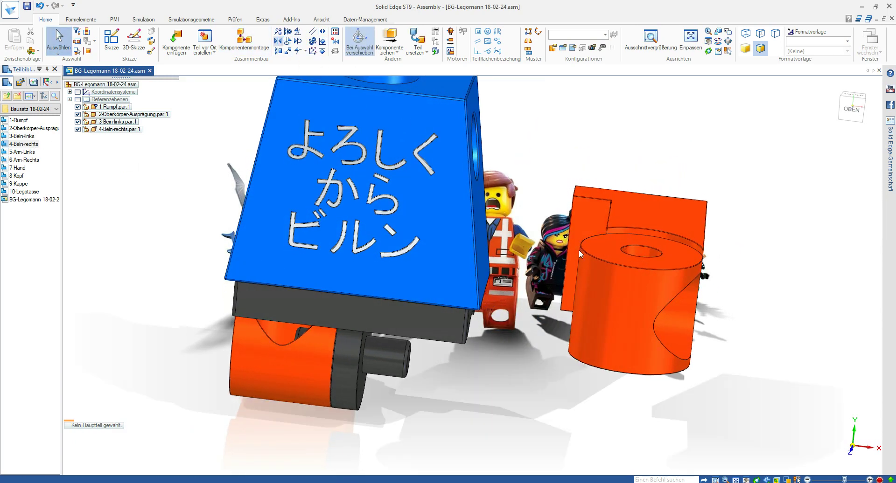
left_click(603, 252)
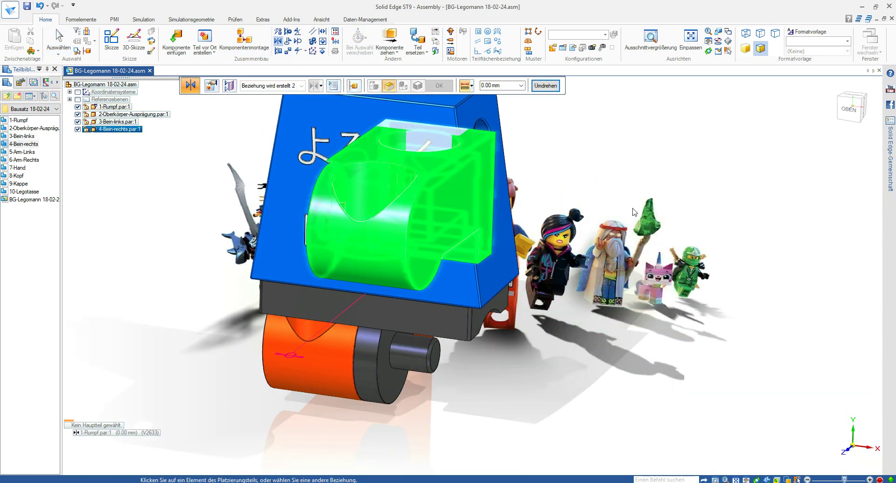
left_click(289, 35)
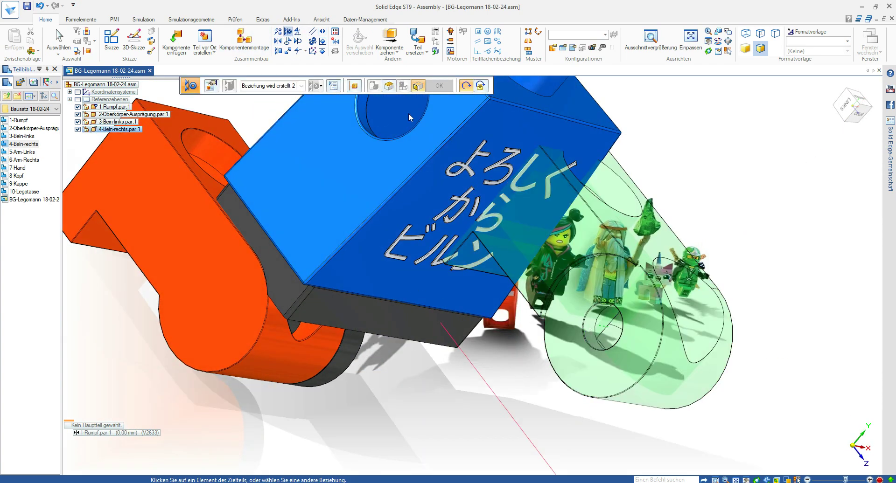
left_click(408, 117)
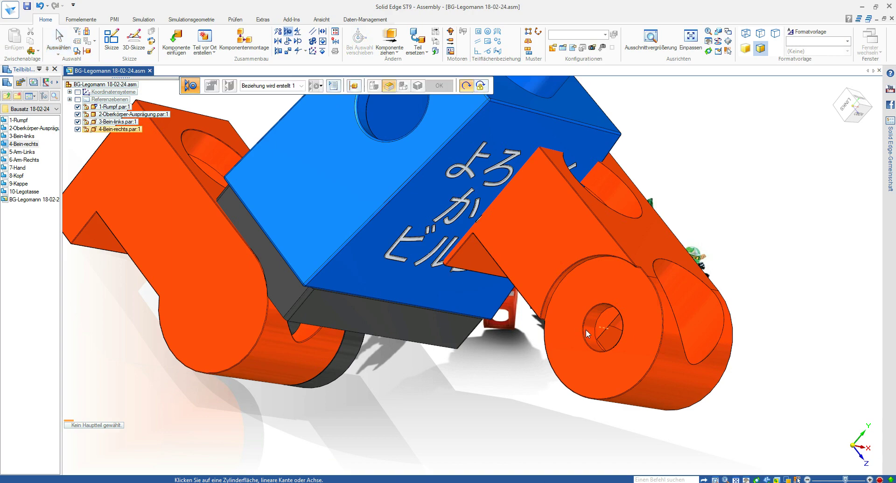
left_click(586, 330)
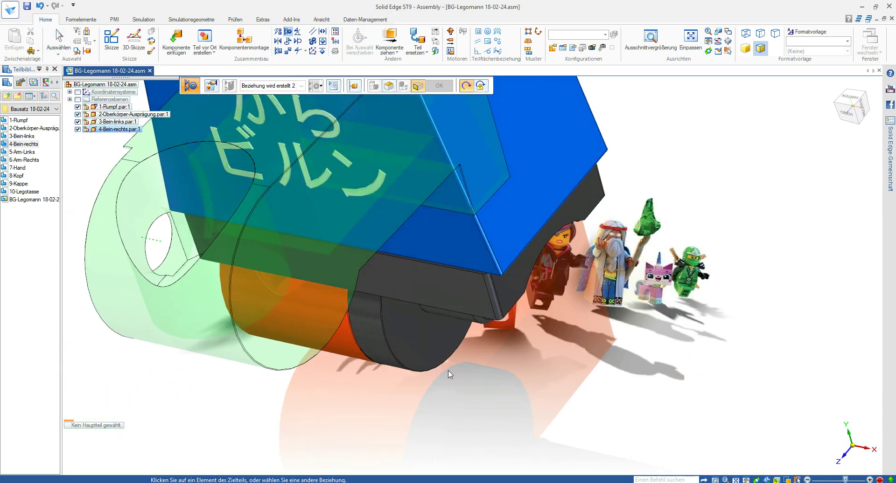
left_click(463, 310)
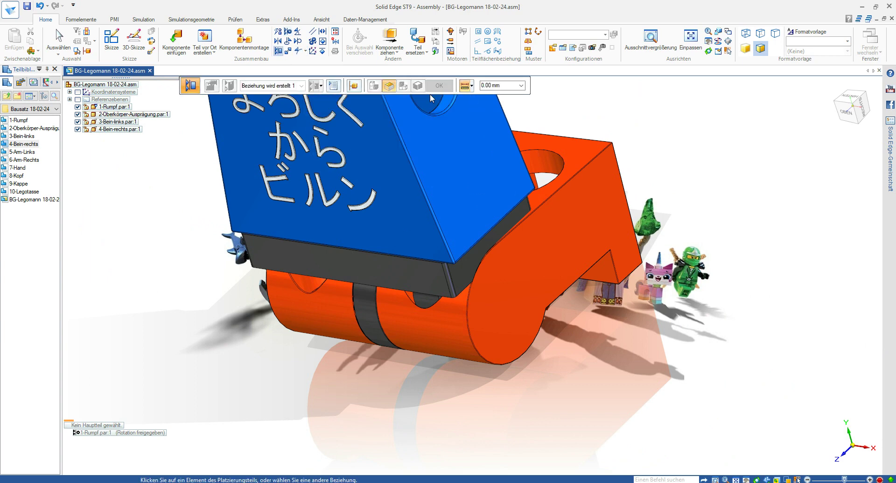
Add two more mates seating the leg faces flush against the body under the torso
mouse_move(475, 107)
middle_mouse_down()
mouse_move(462, 186)
mouse_move(577, 268)
middle_mouse_up()
left_click(508, 240)
left_click(684, 185)
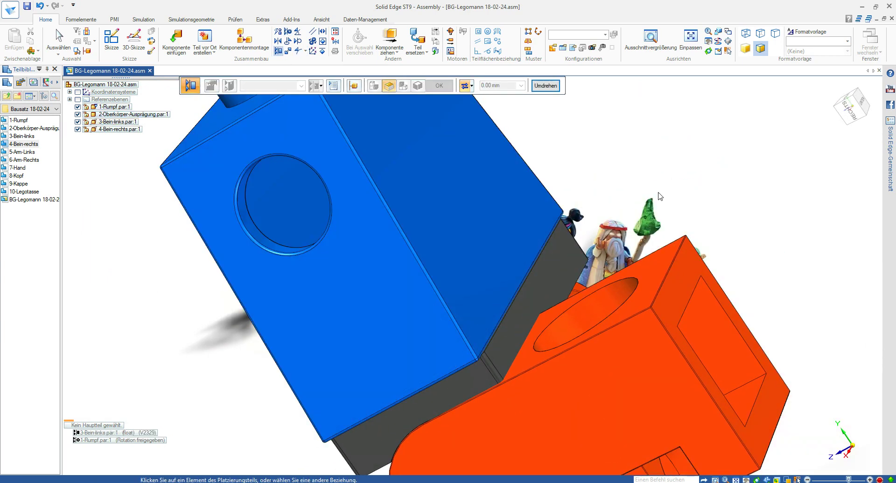
left_click(651, 265)
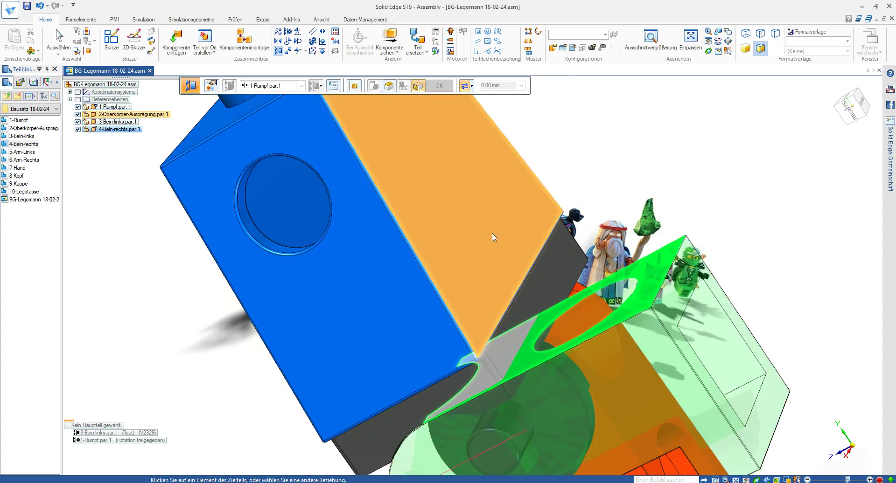
left_click(502, 241)
mouse_move(502, 242)
middle_mouse_down()
mouse_move(475, 213)
mouse_move(297, 203)
middle_mouse_up()
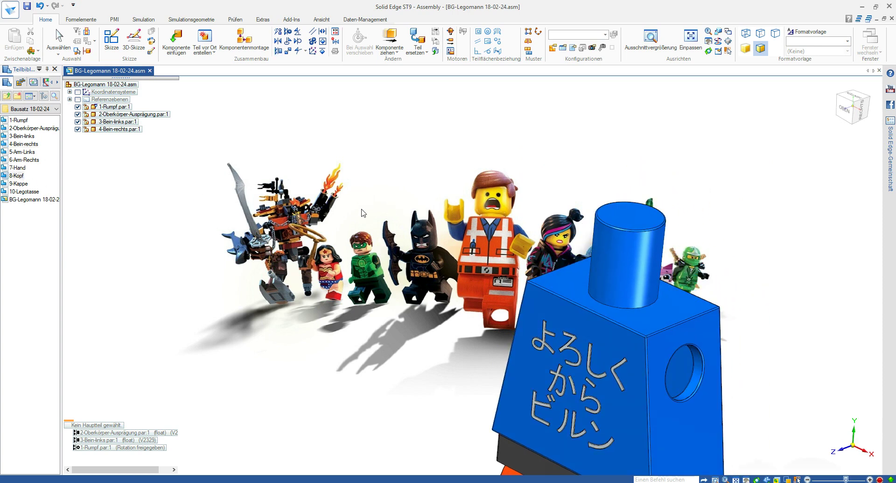
Insert 8-Kopf, mate its bottom ring to the torso top and axially align it with the neck
left_click_drag(363, 213, 402, 210)
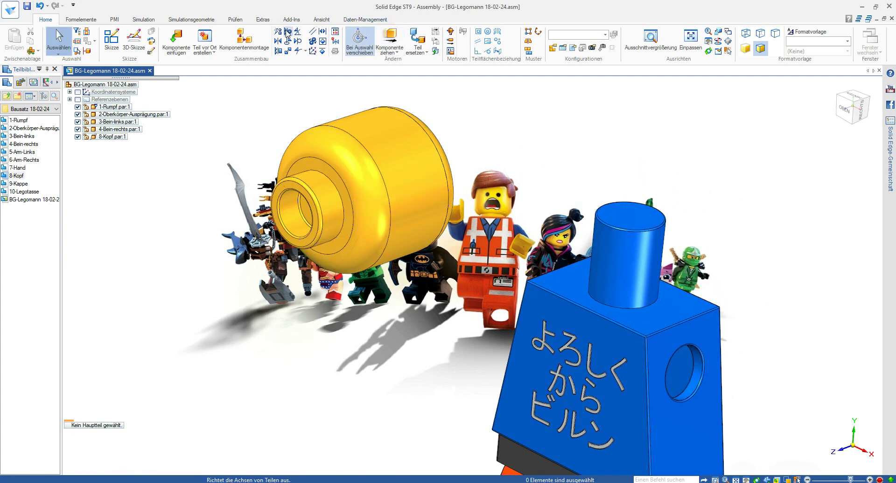
mouse_move(504, 144)
middle_mouse_down()
mouse_move(434, 206)
mouse_move(540, 340)
middle_mouse_up()
left_click(440, 208)
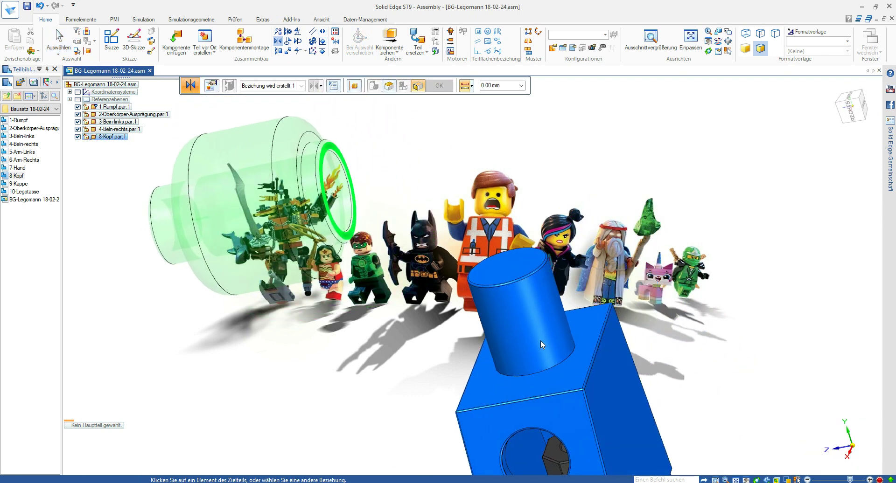
left_click(534, 389)
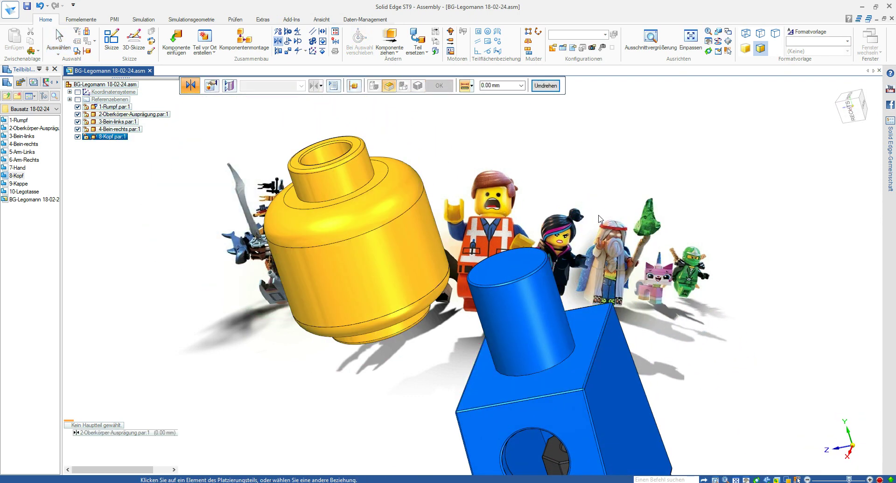
left_click(288, 32)
middle_click_drag(474, 119, 491, 430)
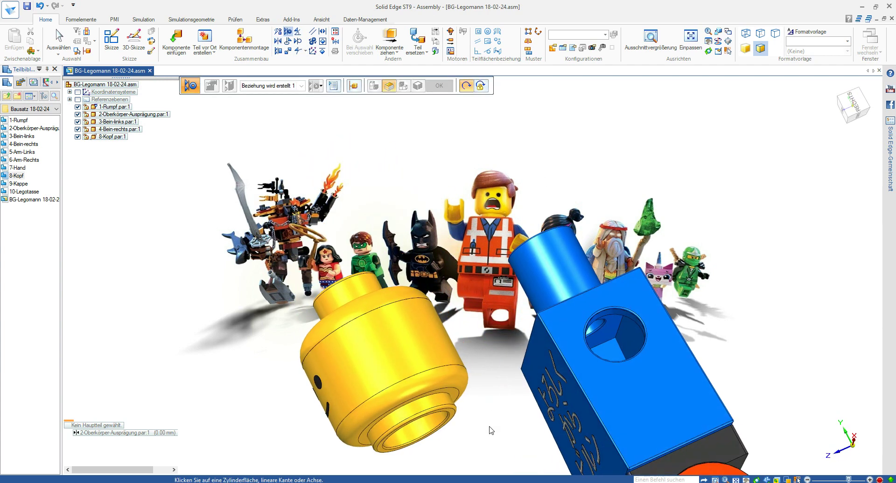
left_click(424, 430)
left_click(551, 246)
middle_click_drag(551, 246, 393, 204)
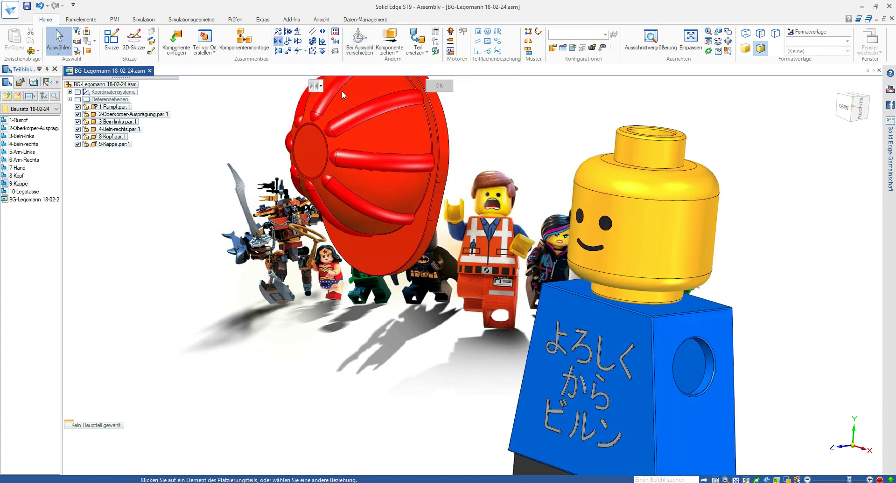
Mate the 9-Kappe inner ring face to the head top and axially align the cap cylinder
middle_click_drag(342, 91, 514, 213)
left_click(510, 207)
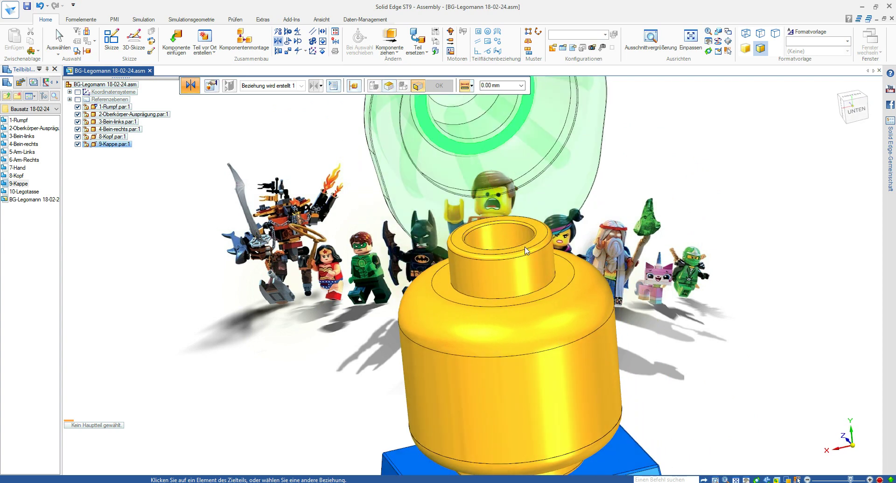
left_click(514, 317)
key("ctrl+r")
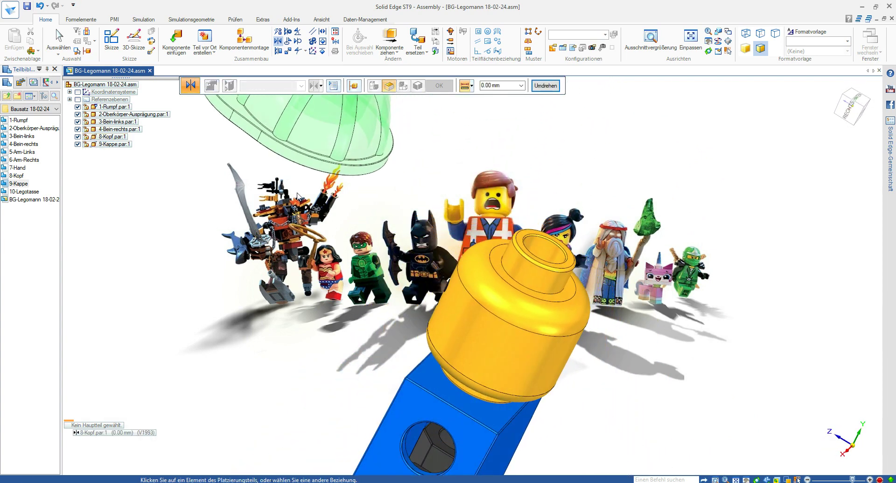
left_click(288, 35)
key("ctrl+i")
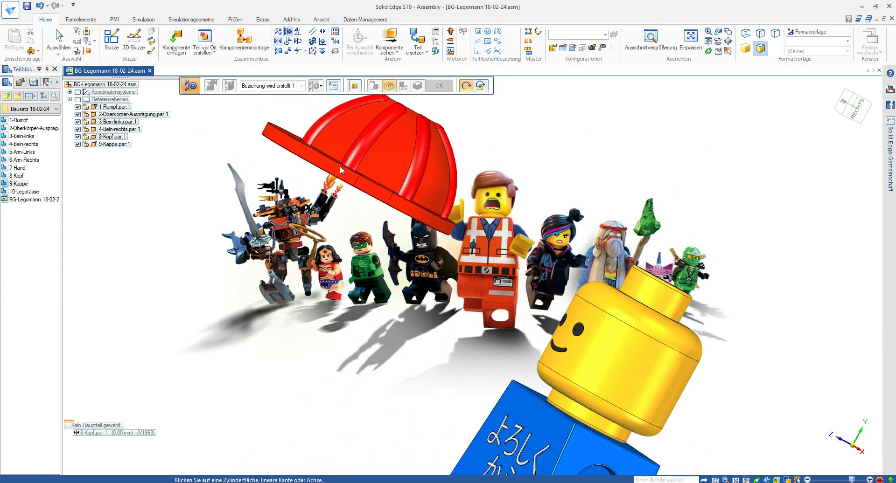
left_click(483, 133)
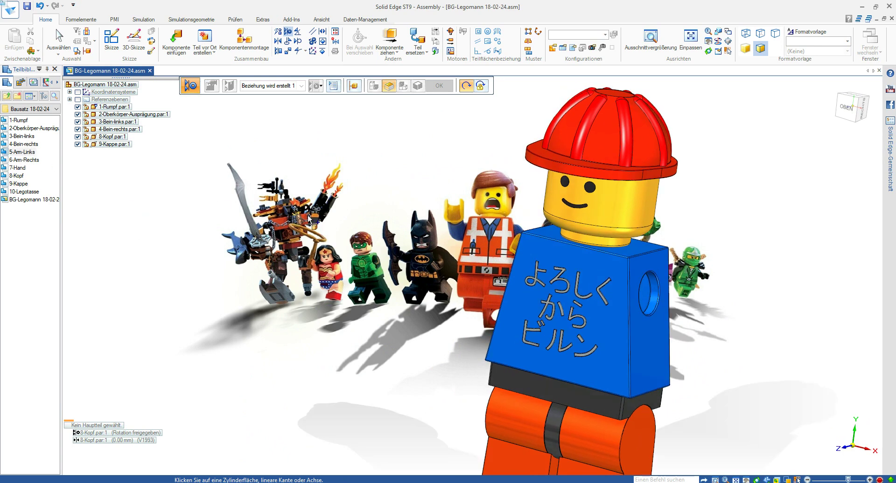
Insert 5-Arm-Links and mate it flush into the torso's shoulder hole
left_click_drag(357, 227, 359, 224)
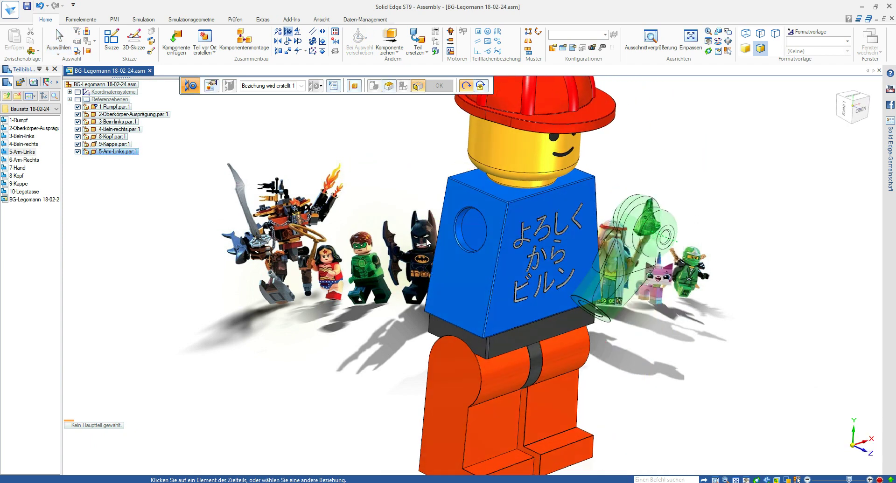
left_click(392, 228)
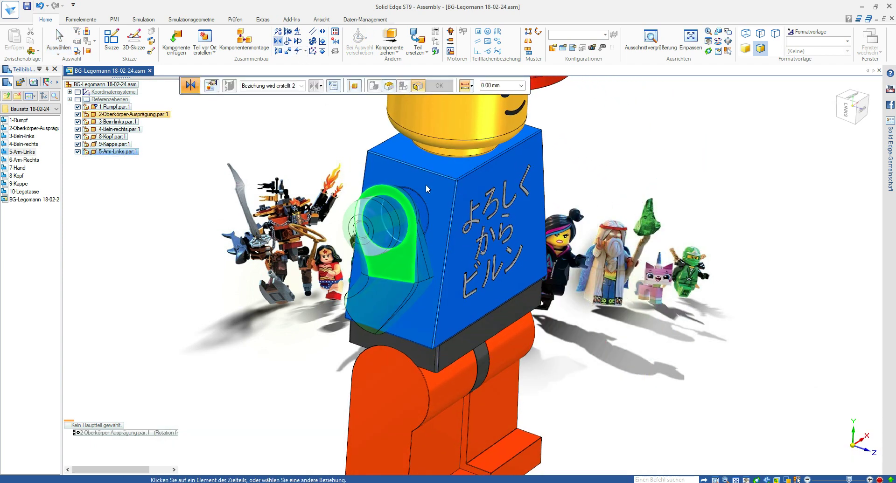
left_click(426, 184)
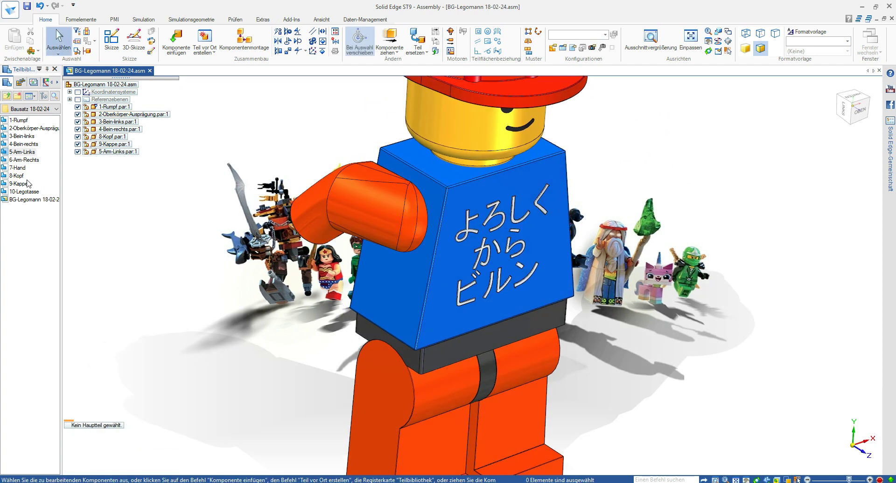
Insert 6-Arm-Rechts, axially align its peg with the torso side hole, and swing it upward
left_click_drag(26, 165, 563, 247)
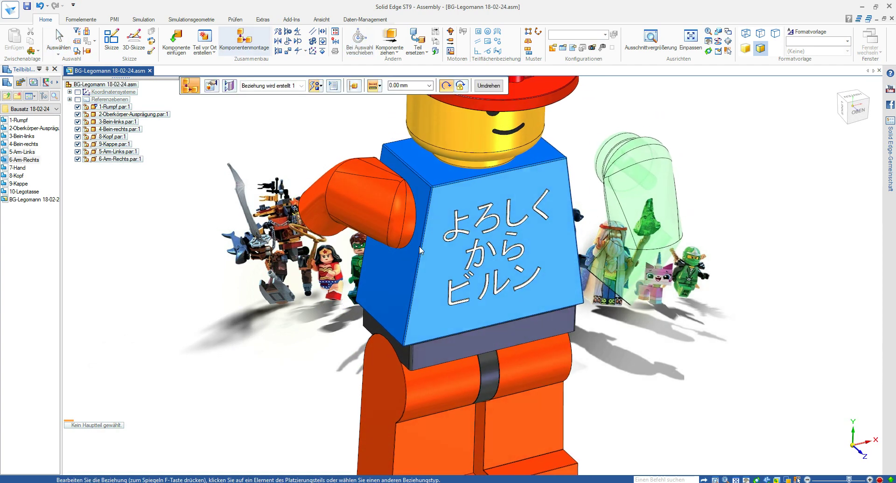
left_click(289, 36)
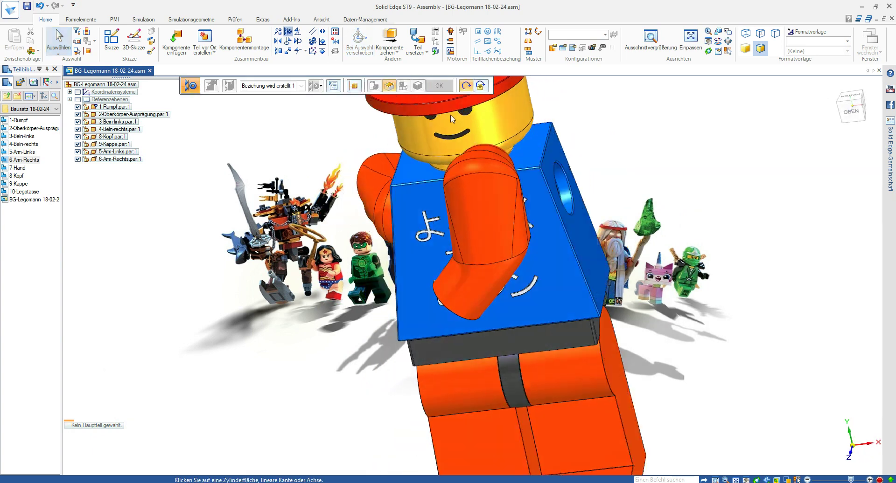
left_click(284, 157)
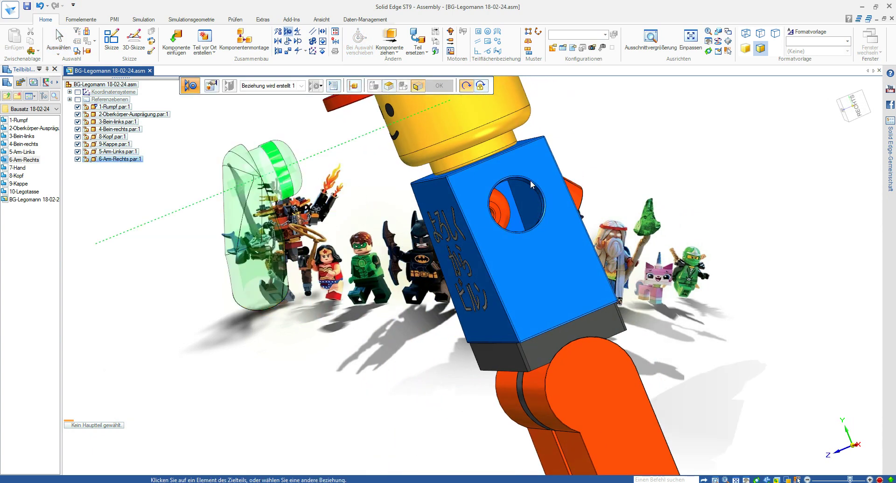
left_click(529, 179)
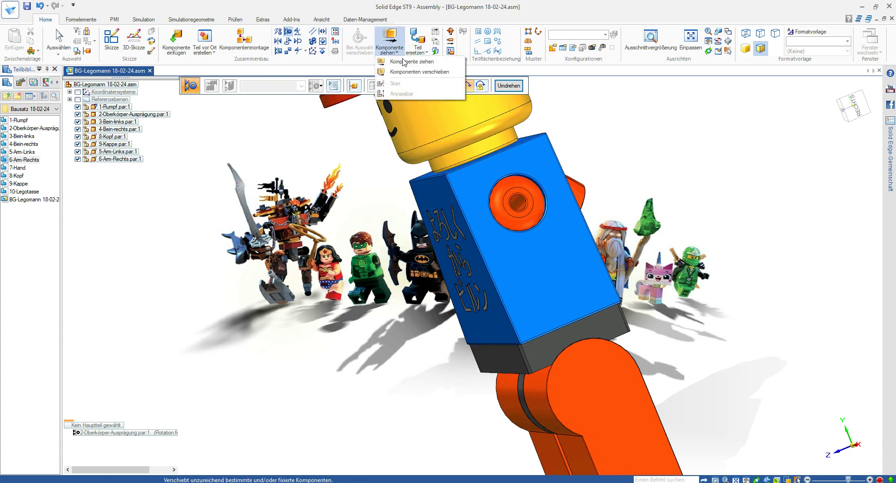
left_click(390, 42)
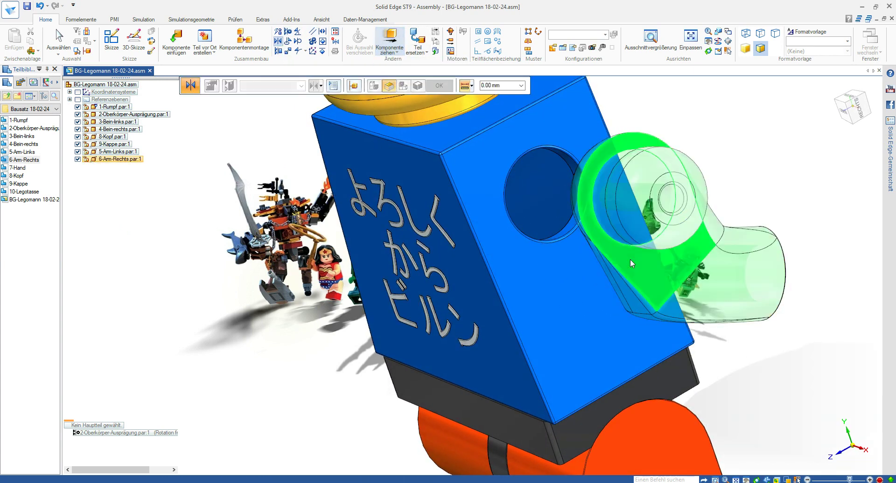
left_click_drag(630, 258, 530, 276)
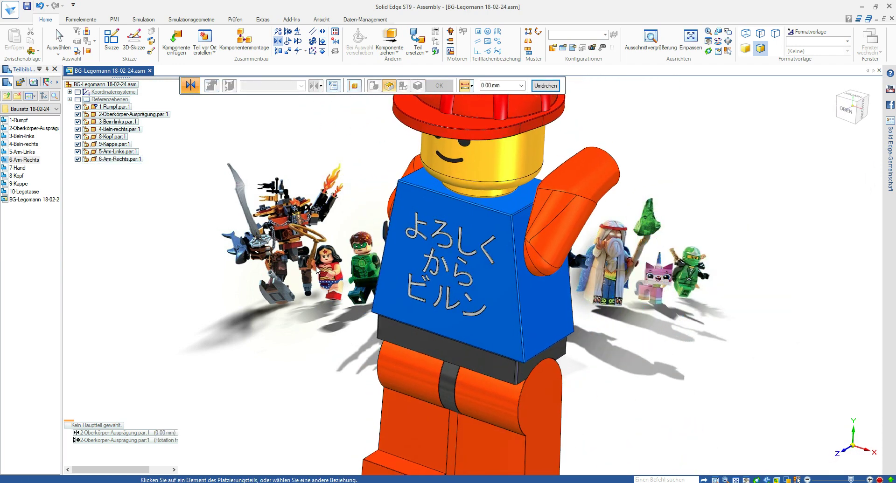
Drag the right arm down beside the torso and the left arm down in front of it
left_click(399, 63)
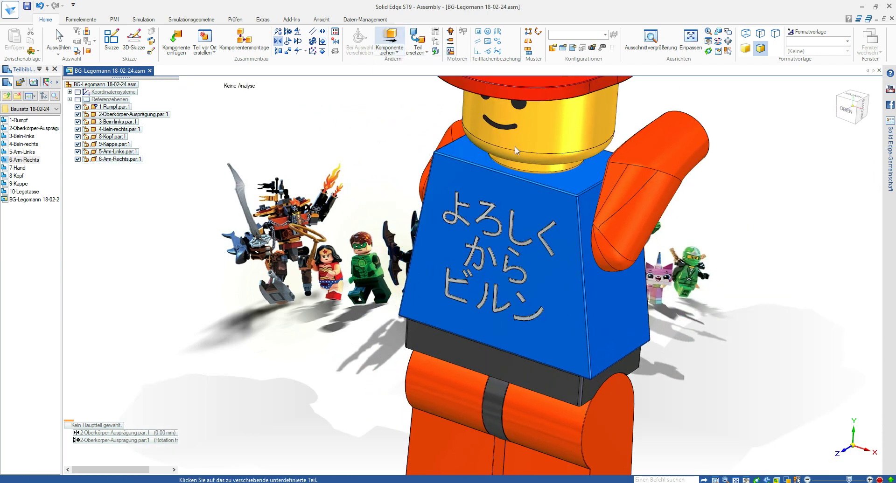
left_click_drag(657, 185, 660, 277)
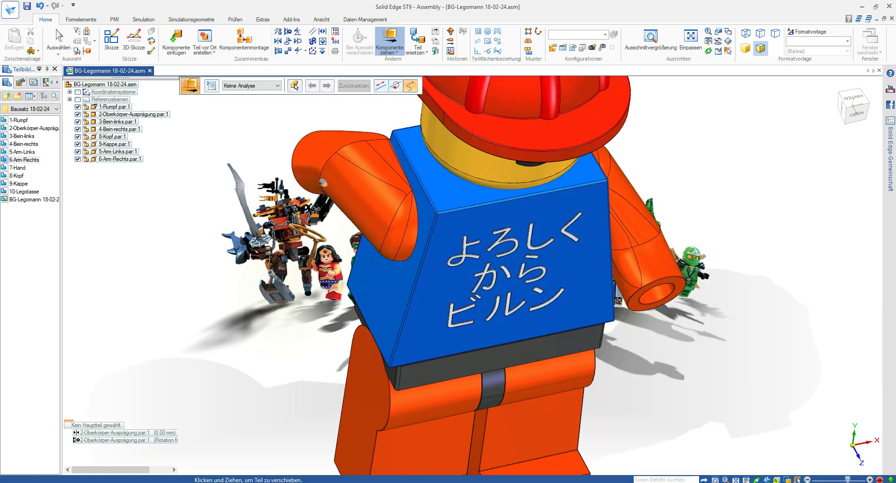
left_click_drag(322, 182, 368, 111)
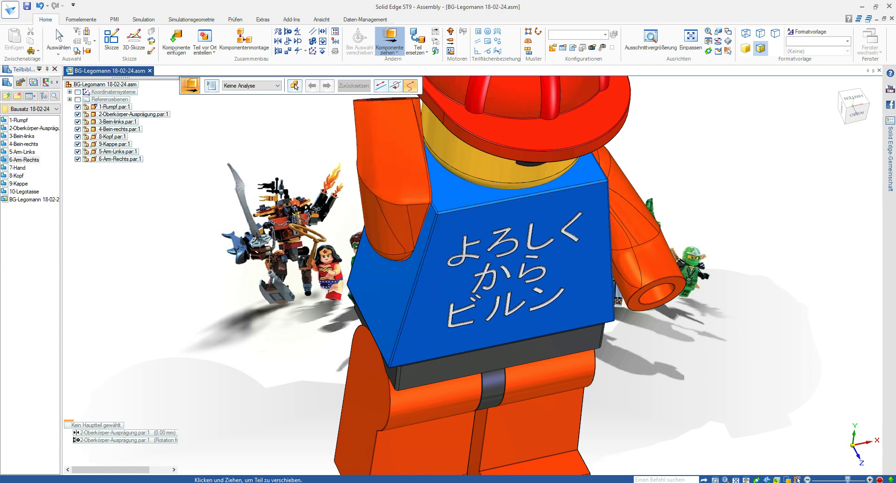
left_click_drag(388, 213, 370, 348)
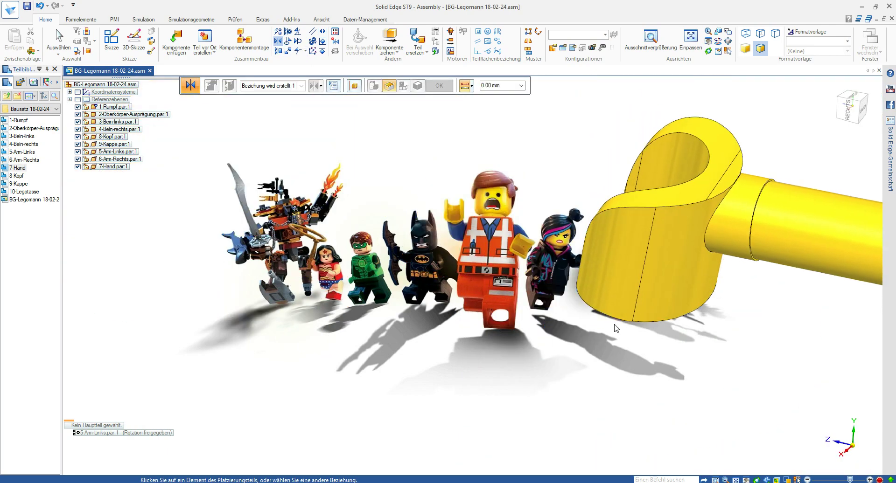
Mate a 7-Hand onto the left arm end, then align and mate a second 7-Hand on the right arm
left_click(752, 234)
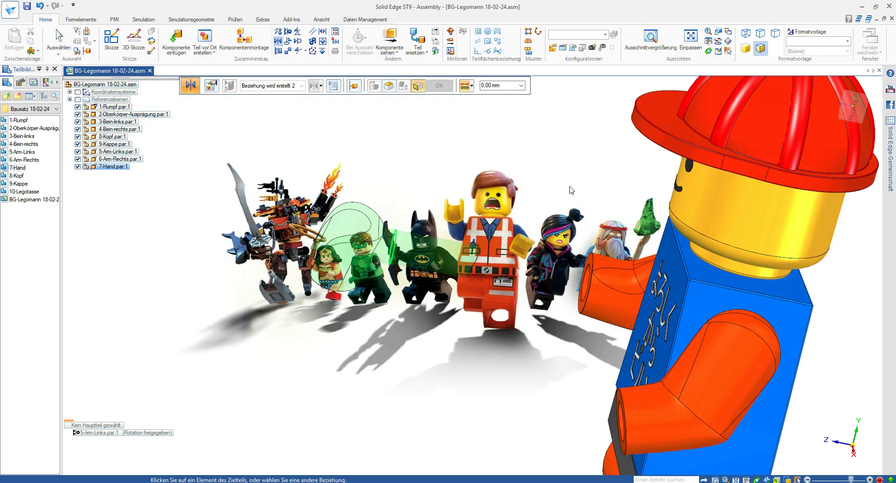
left_click(486, 286)
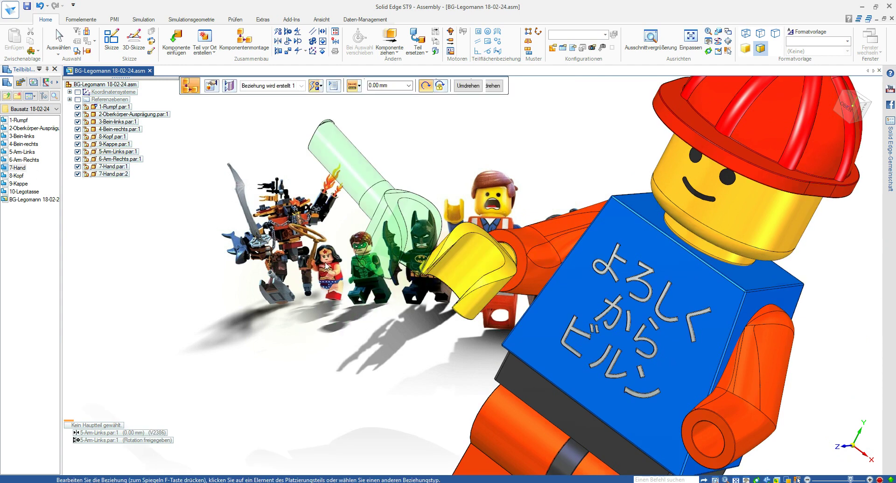
left_click(288, 32)
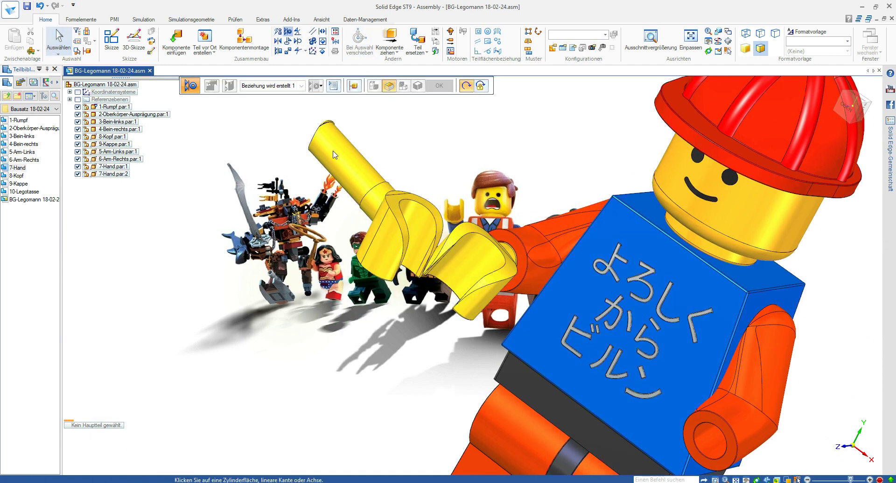
left_click(334, 163)
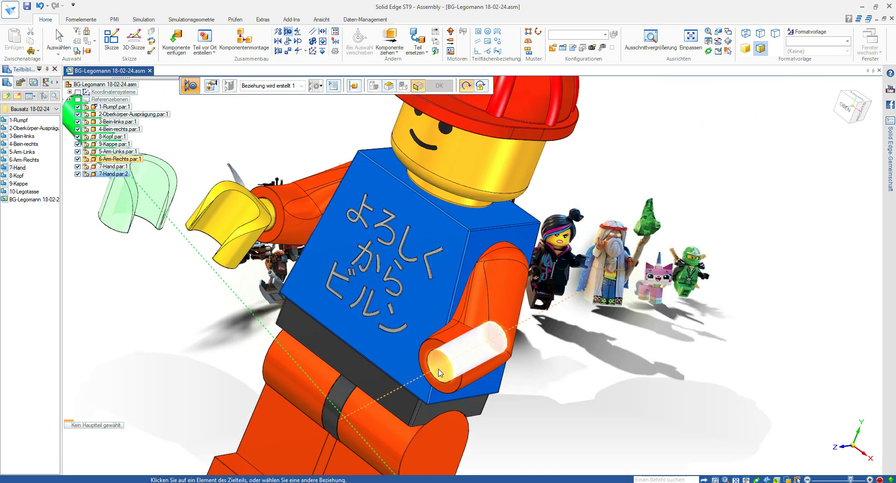
left_click(466, 354)
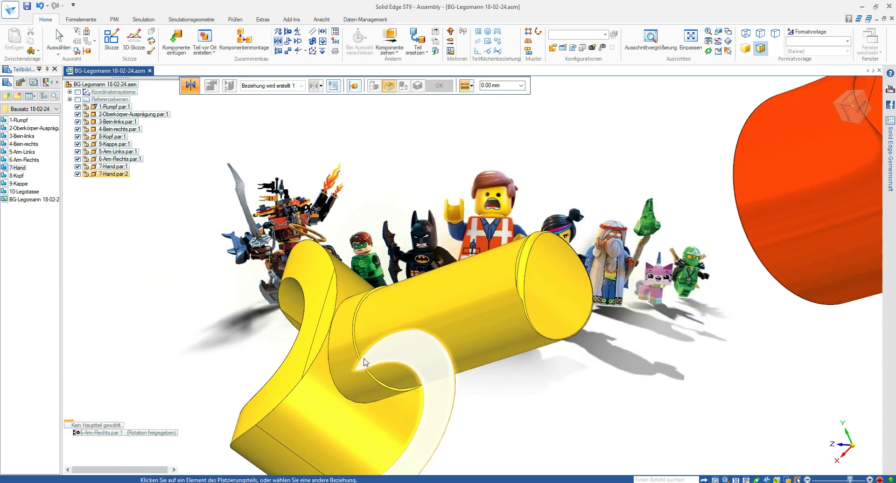
left_click(365, 362)
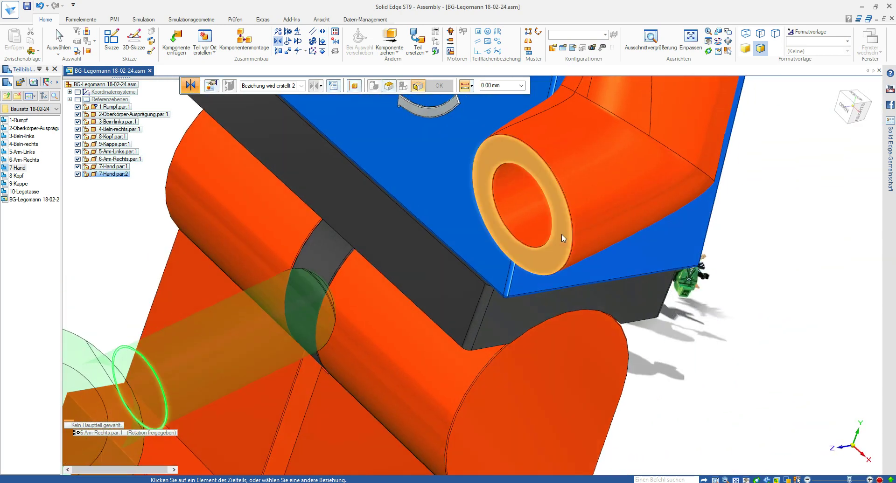
left_click(561, 234)
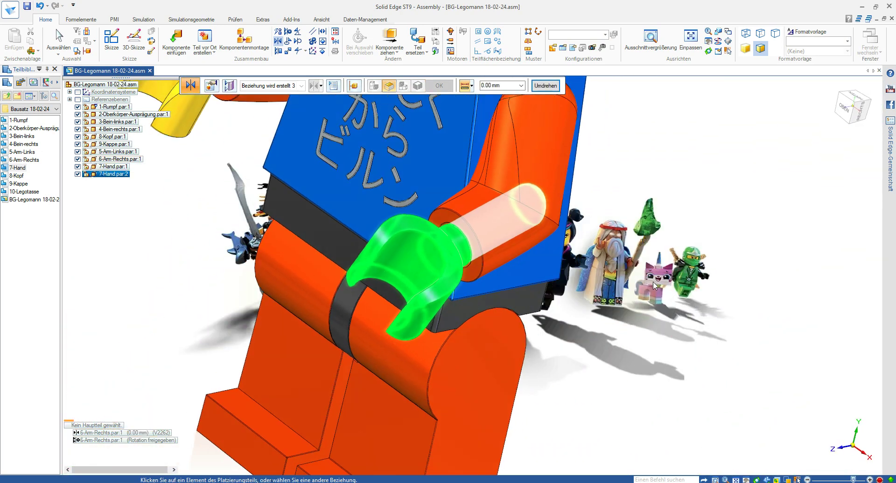
Rotate the yellow hands on the arms so their cups face up, then insert 10-Legotasse
left_click(389, 52)
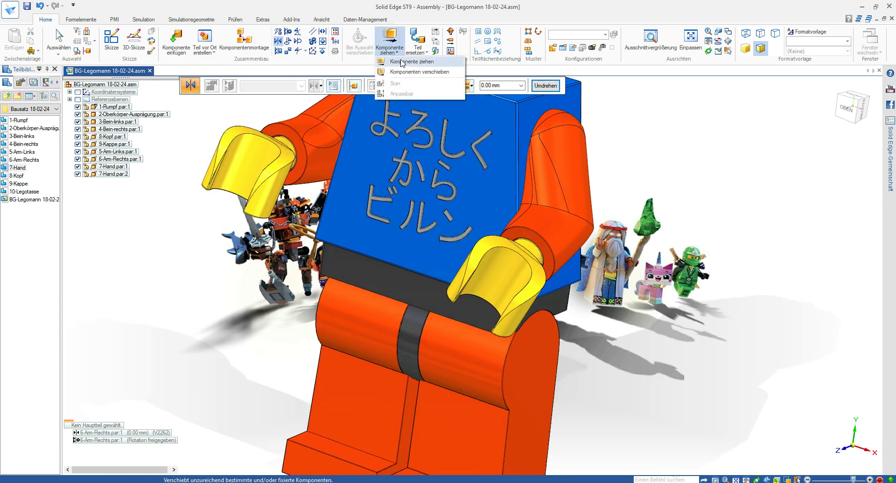
left_click(404, 65)
left_click(354, 104)
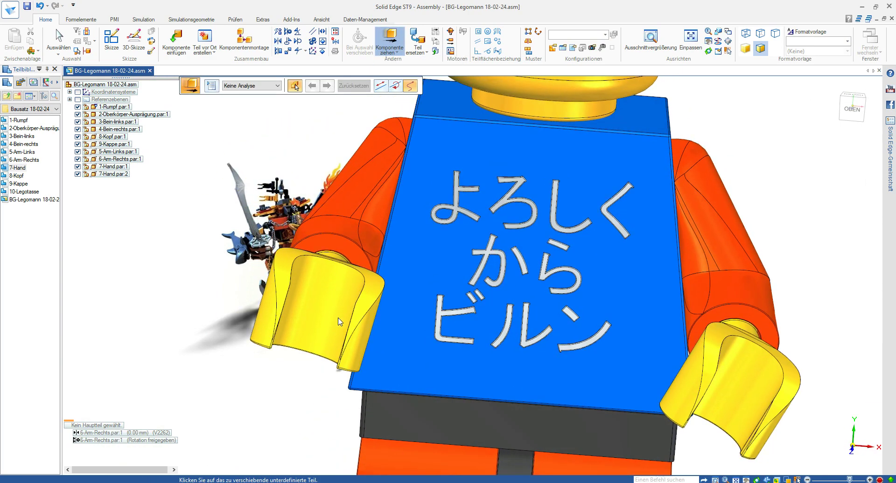
left_click_drag(320, 352, 276, 313)
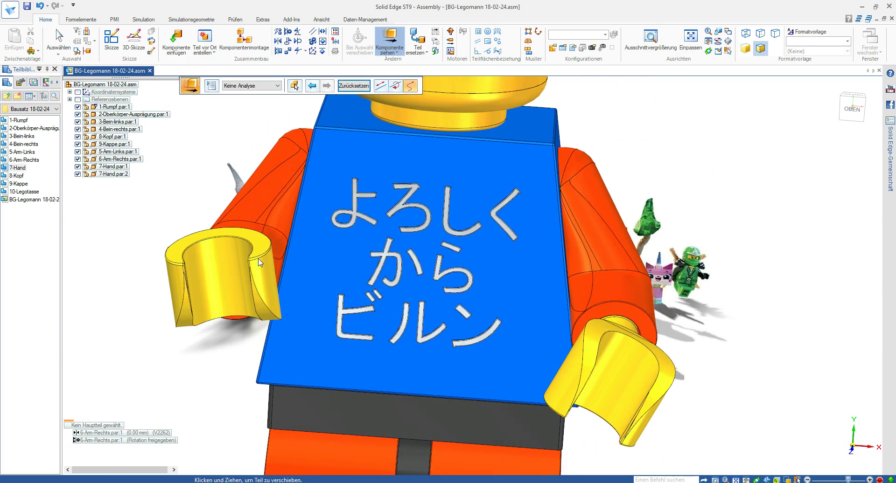
middle_click_drag(277, 311, 423, 353)
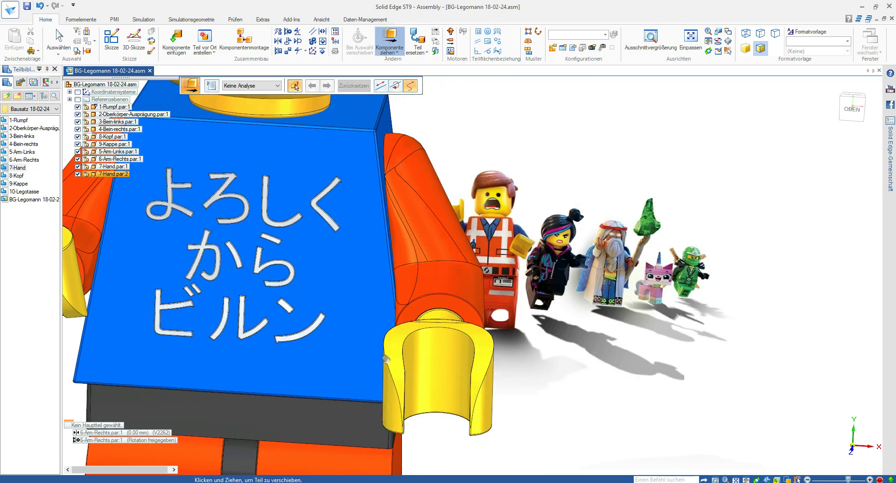
mouse_move(422, 354)
left_mouse_down()
mouse_move(448, 426)
mouse_move(411, 367)
left_mouse_up()
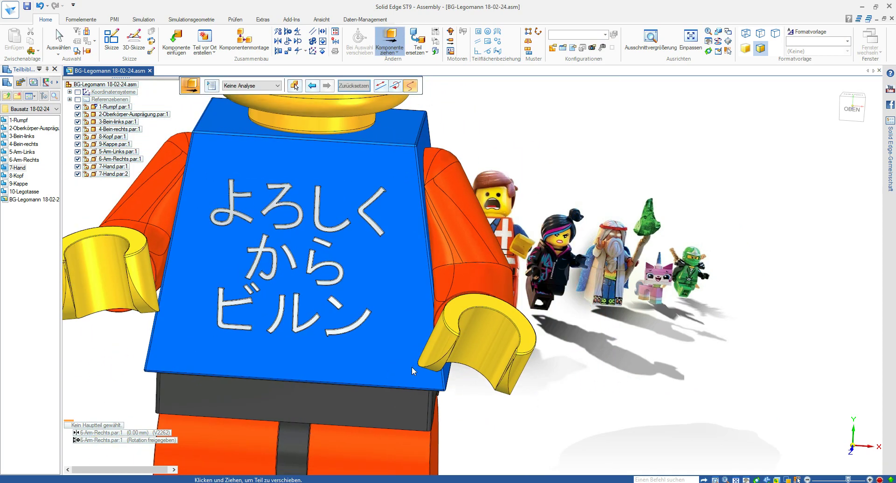
middle_click_drag(411, 367, 312, 265)
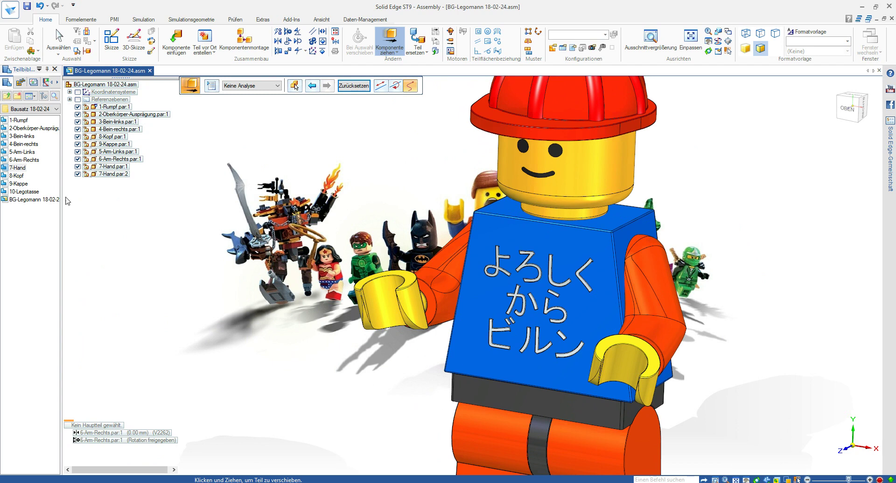
left_click_drag(349, 212, 336, 227)
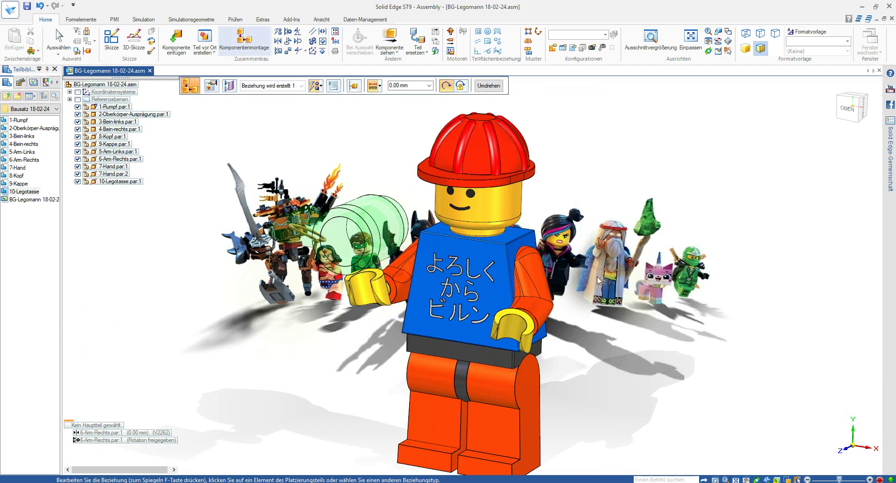
Hide the 10-Legotasse mug's stray sketch line through its Show/Hide settings
left_click(336, 227)
right_click(386, 214)
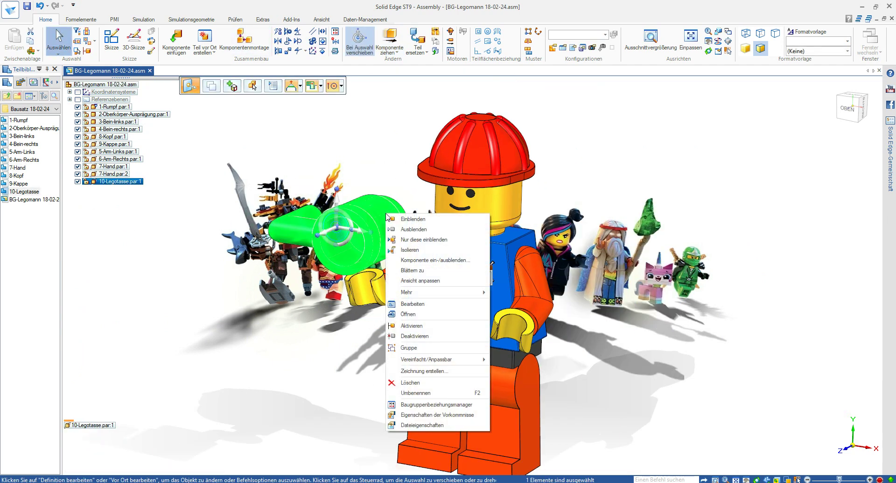
left_click(344, 362)
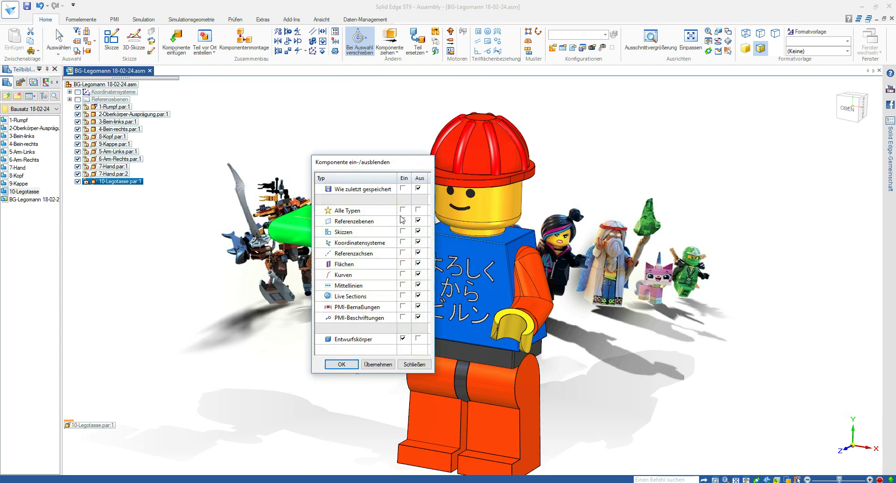
left_click(341, 365)
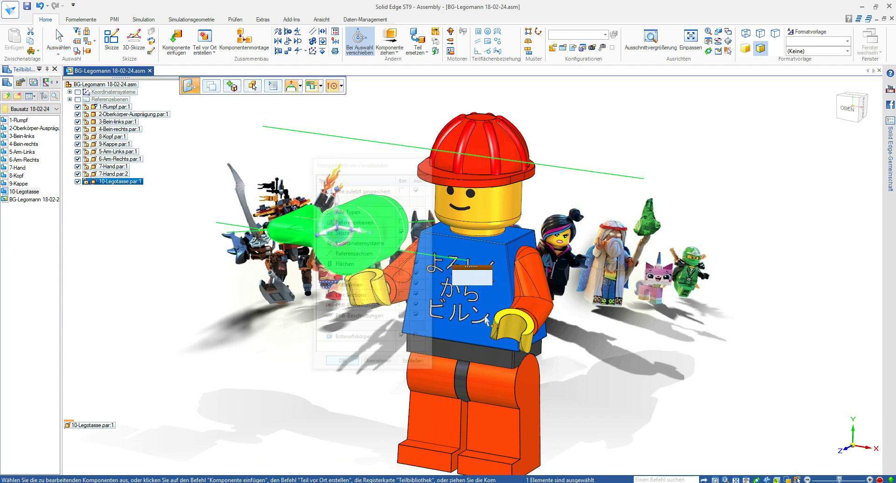
left_click(667, 321)
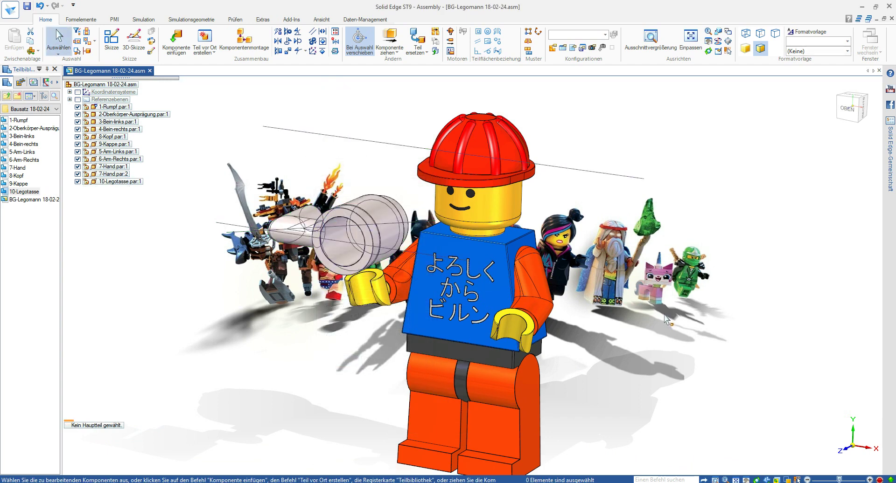
Axially align the mug handle's cylinder with the yellow hand's cylinder
left_click(289, 32)
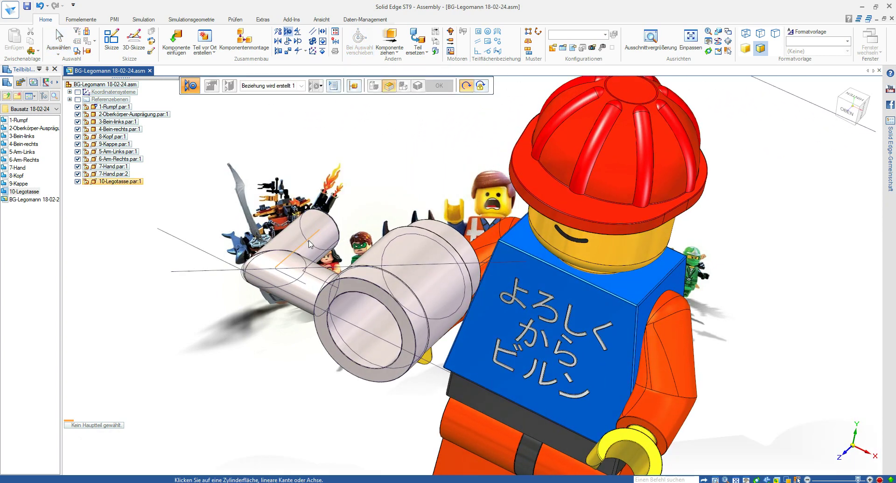
left_click(309, 244)
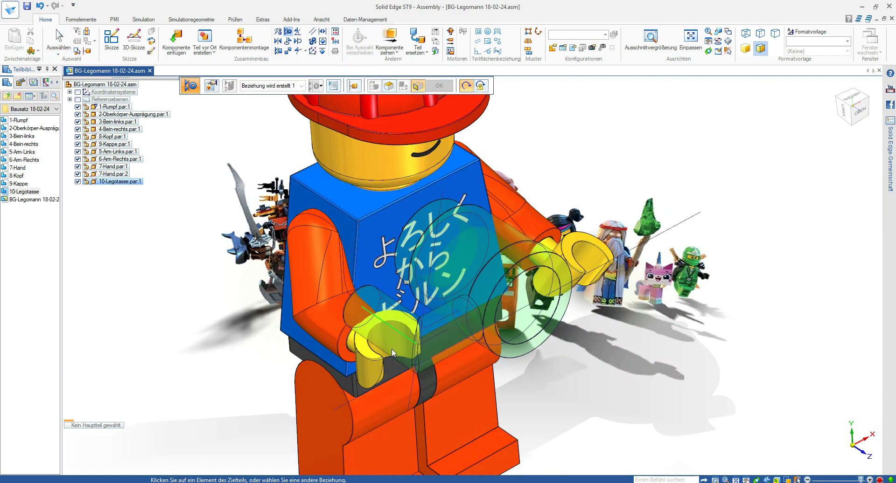
left_click(392, 346)
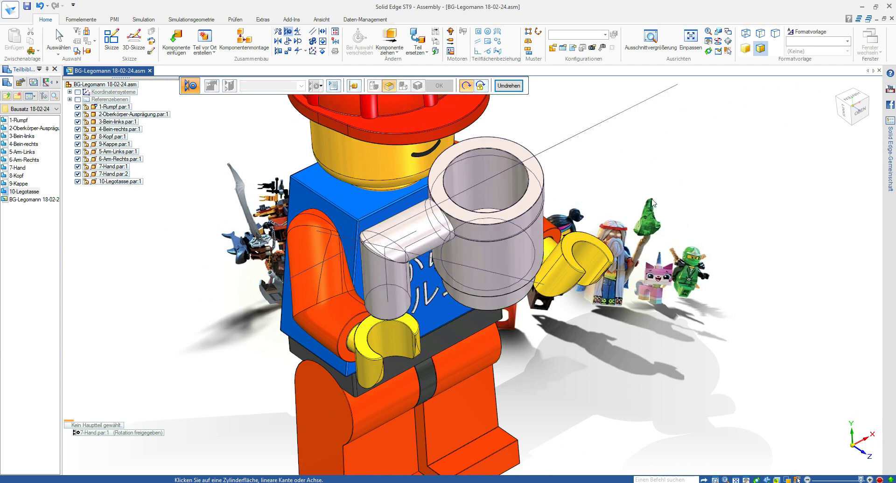
key("Escape")
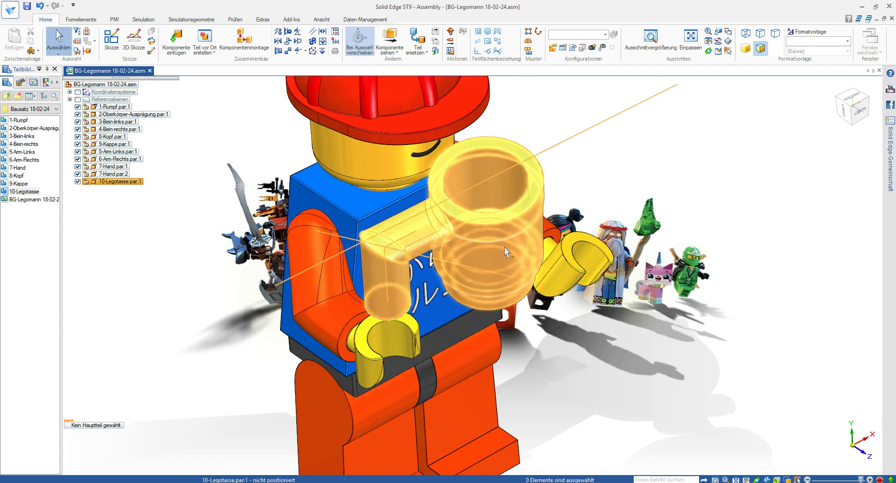
Reopen the mug's context menu and confirm its display settings again
right_click(505, 247)
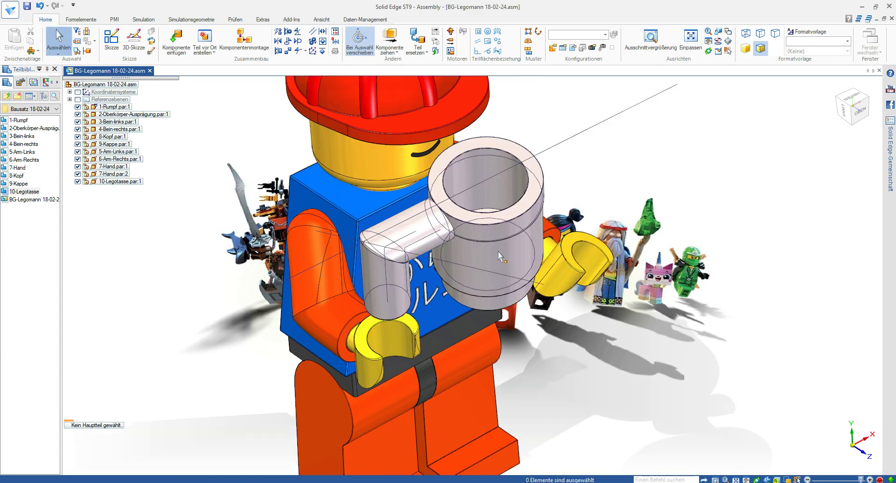
right_click(497, 252)
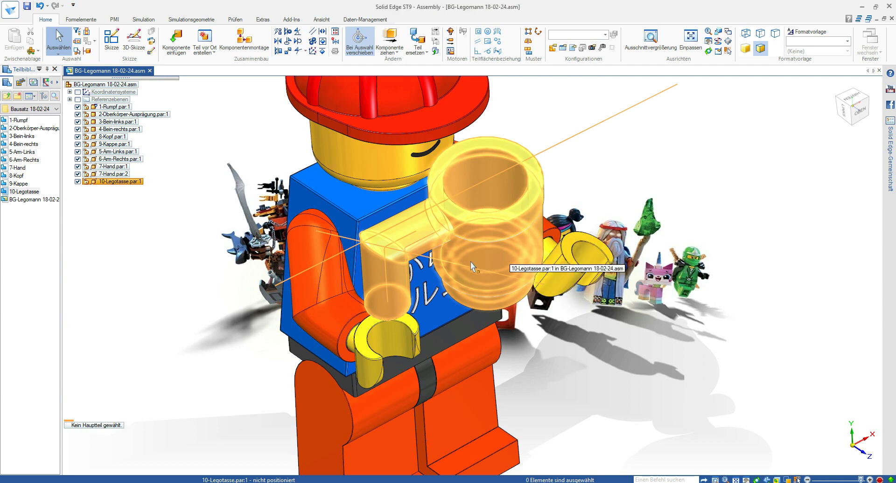
right_click(495, 222)
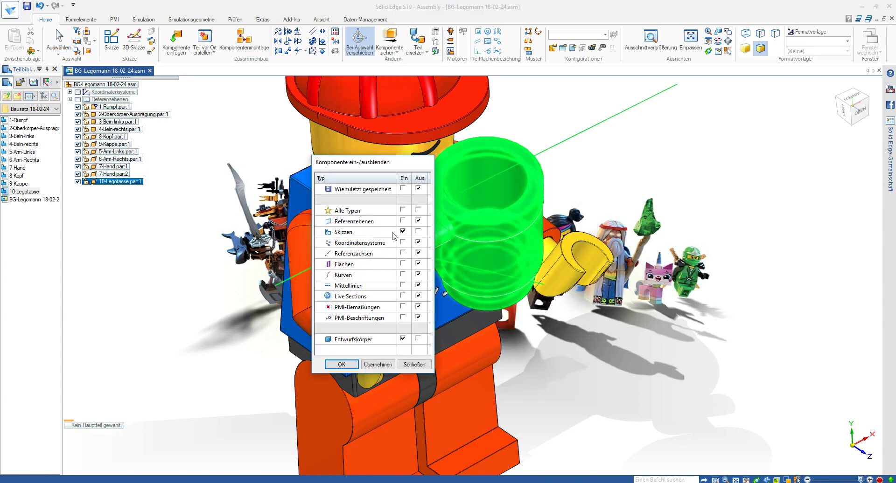
left_click(346, 364)
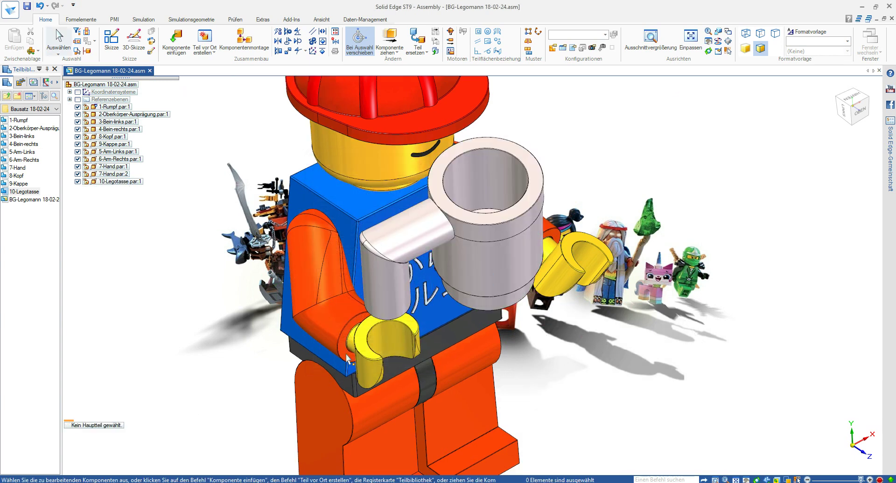
Drag the mug down in front of the torso and snap to a front view
left_click(396, 52)
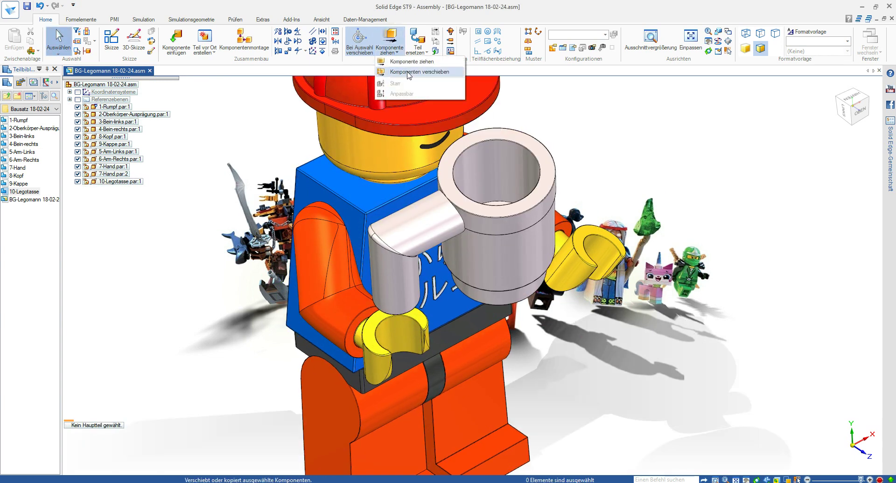
left_click(482, 228)
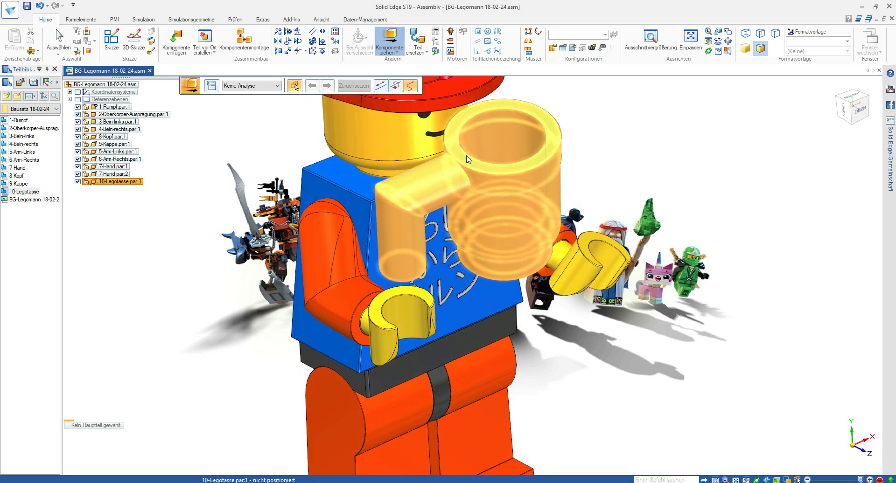
middle_click_drag(482, 228, 485, 194)
left_click_drag(485, 193, 423, 300)
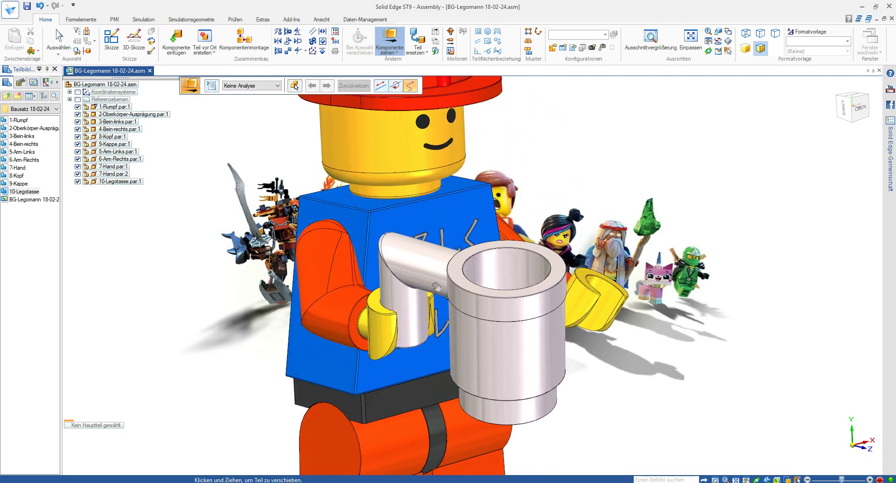
key("ctrl+f")
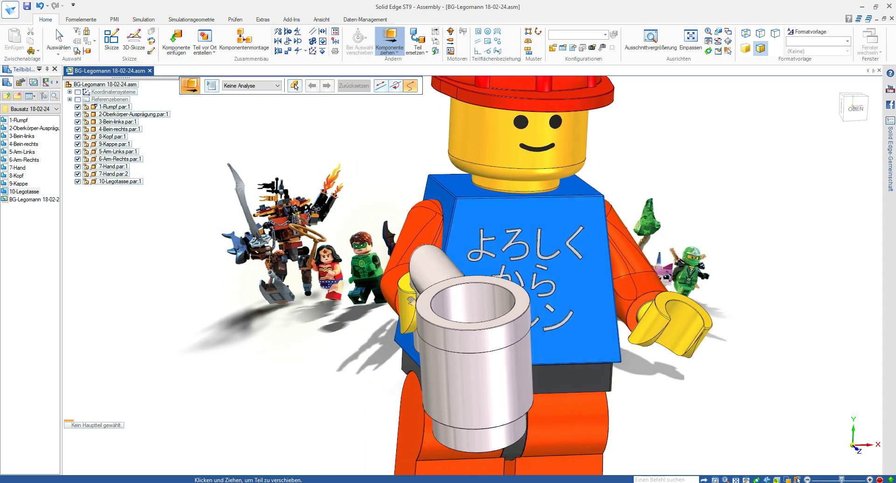
Rotate the mug in the hand, set highest display sharpness, and swing the arm outward
left_click_drag(389, 297, 405, 307)
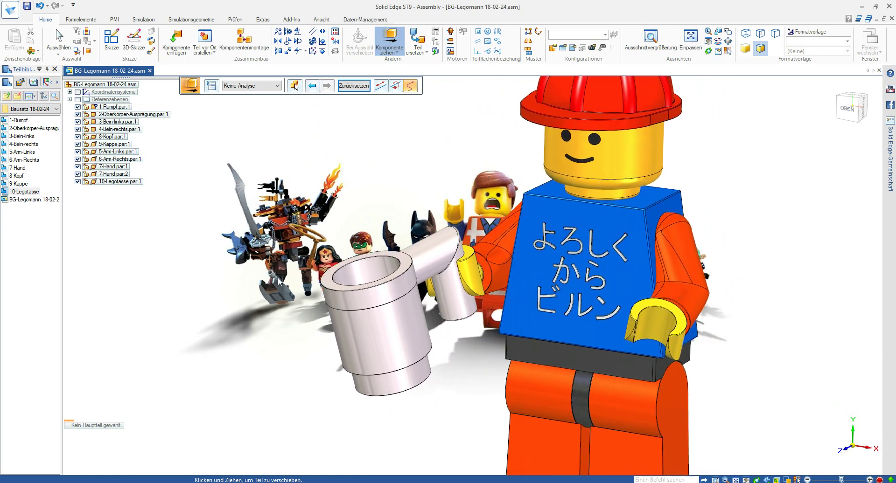
left_click(323, 20)
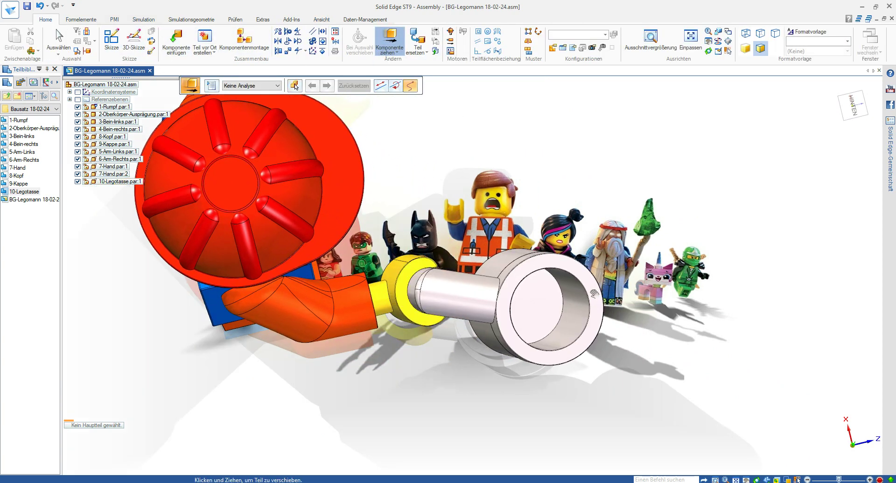
left_click_drag(590, 261, 683, 196)
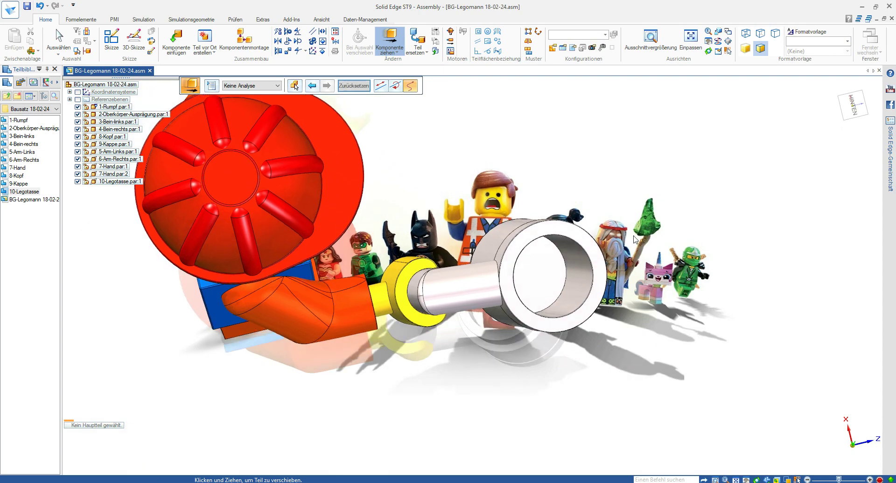